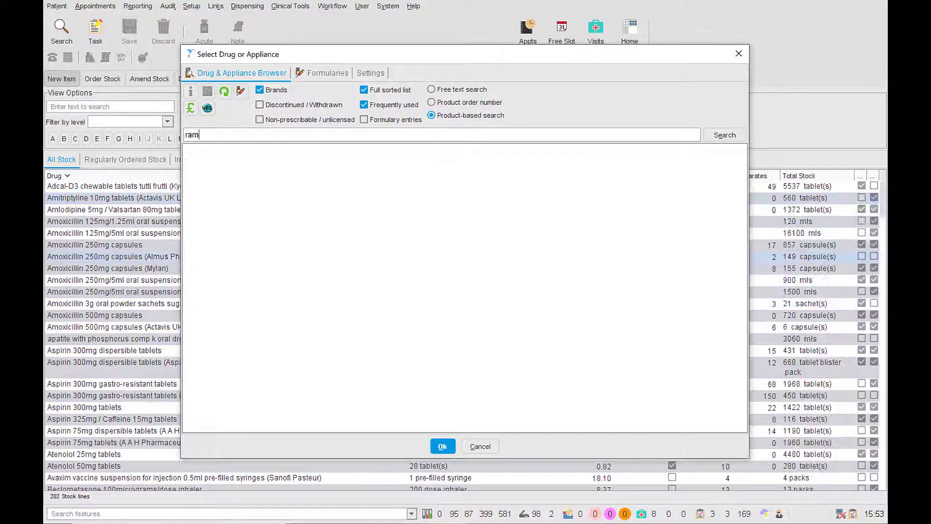
Search the drug browser for "ramip" and choose Ramipril 10mg capsules as the new stock item
type("p")
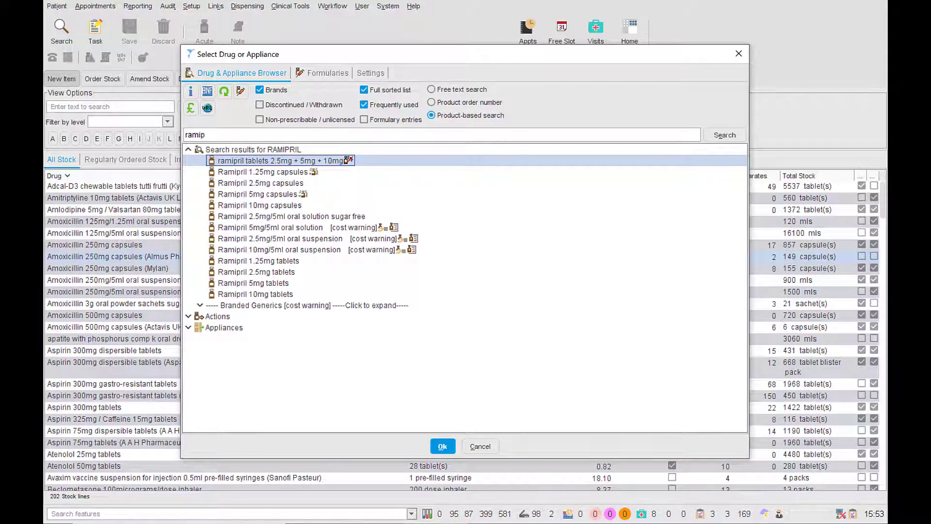
left_click(260, 205)
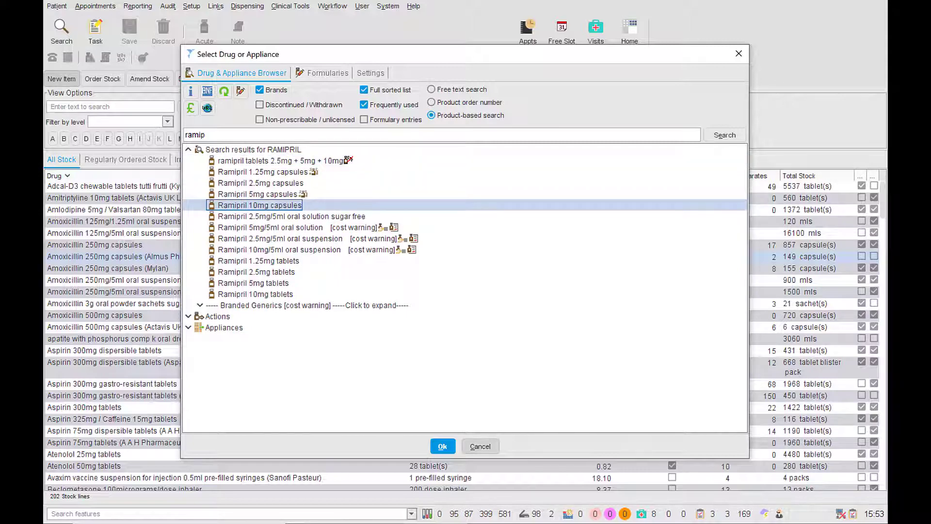
left_click(443, 446)
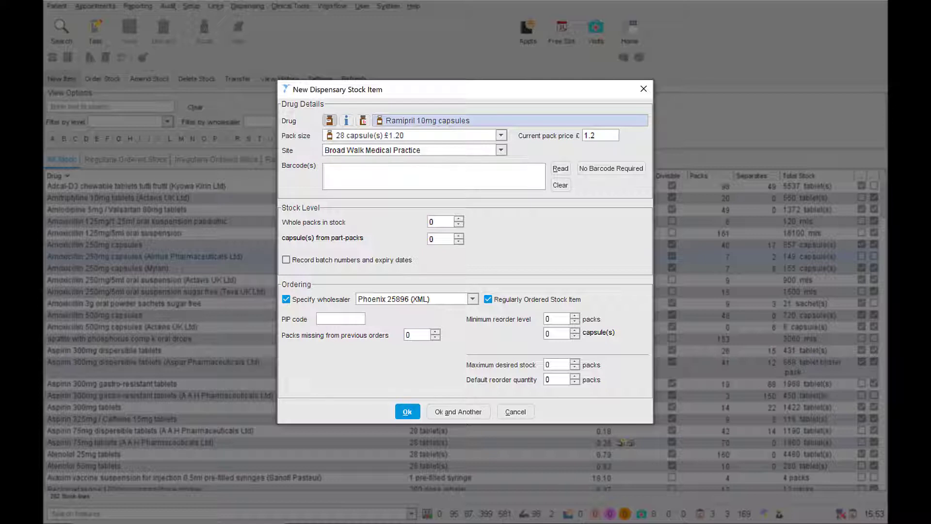
Choose the 28-capsule pack size for the new stock item and start reading its barcode
left_click(501, 135)
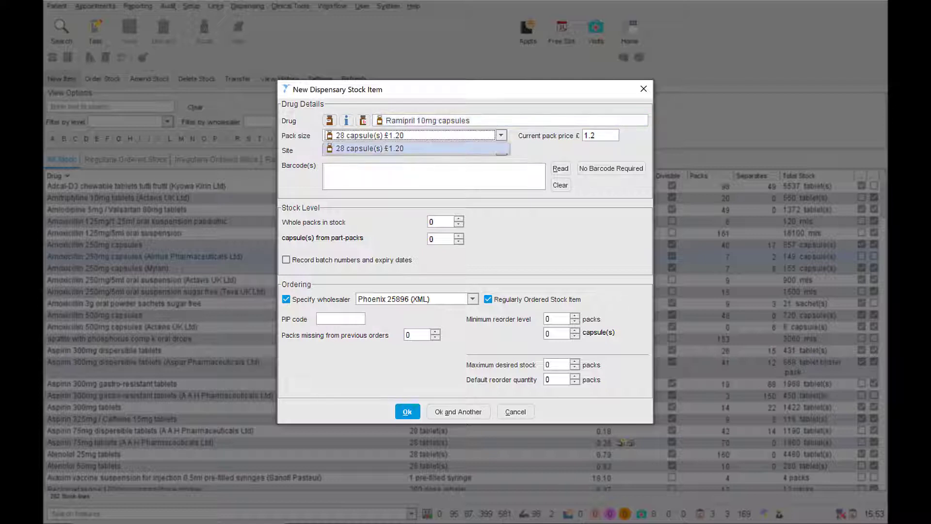
left_click(485, 149)
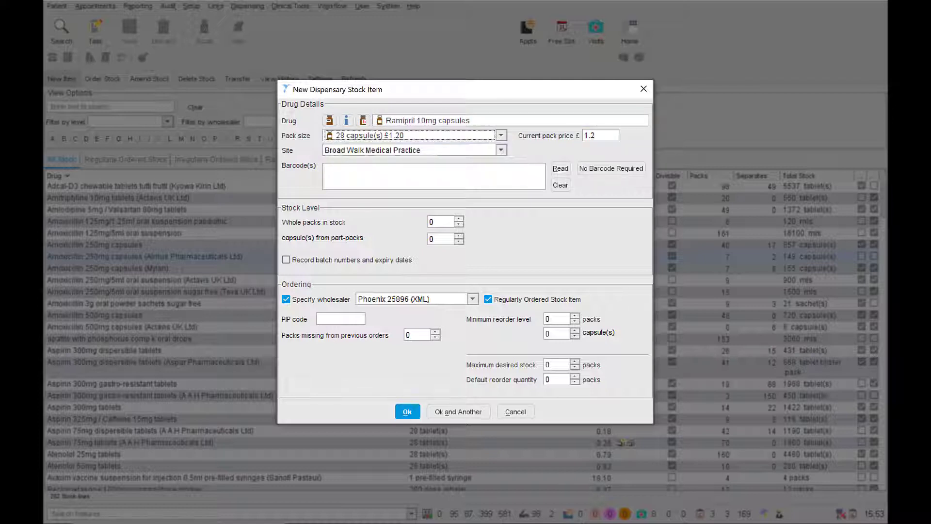
key("Tab")
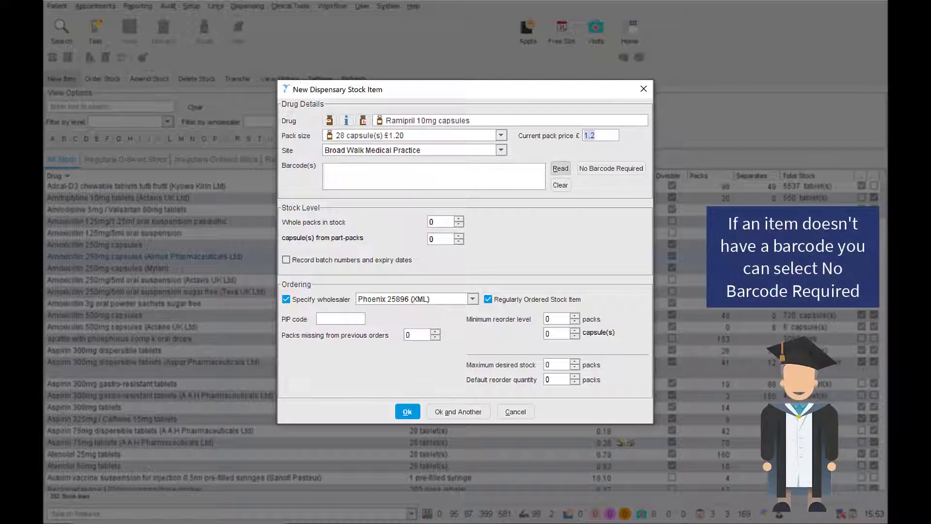
left_click(560, 168)
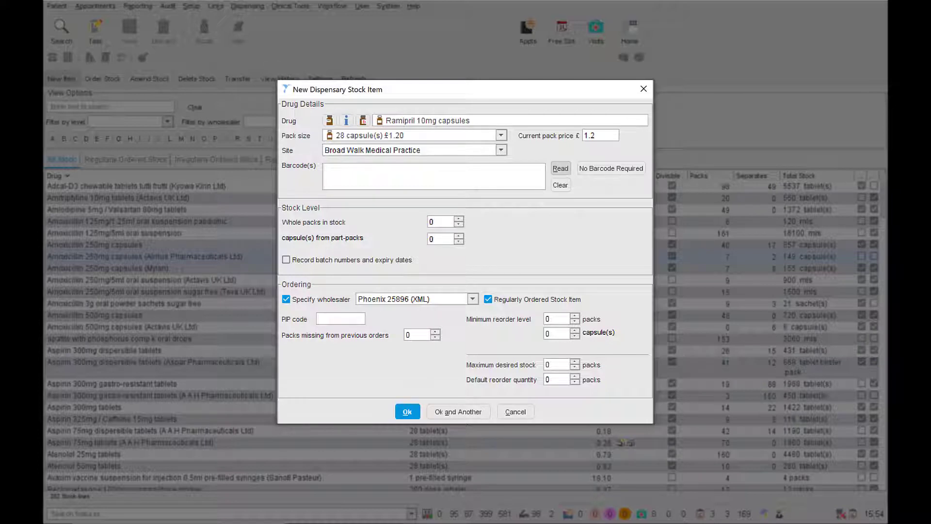
Set the stock level to 10 whole packs and 7 capsules from part-packs
left_click(441, 222)
type("10")
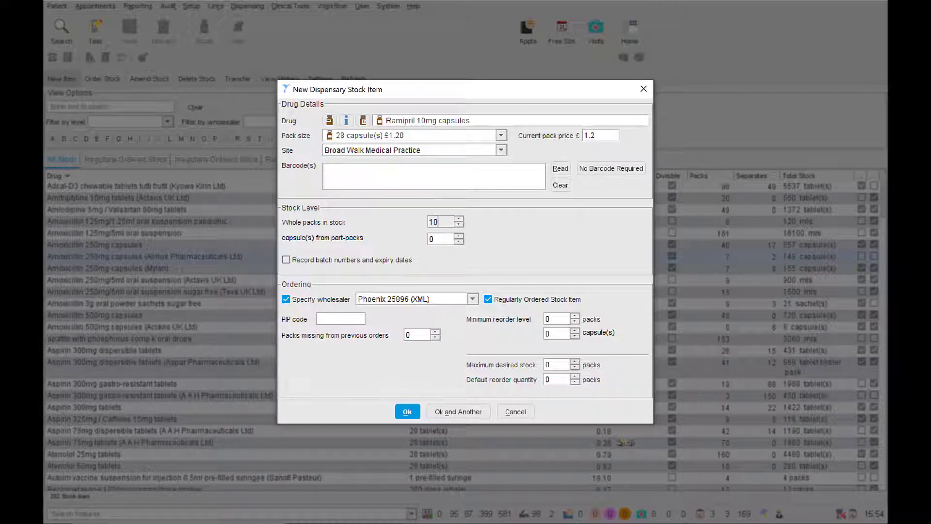
key("Tab")
type("7")
key("Tab")
key("space")
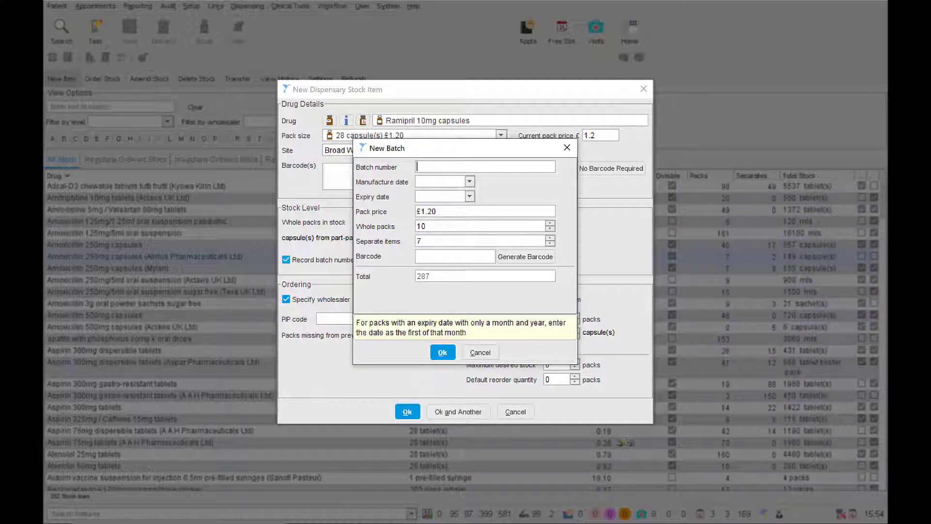
key("Escape")
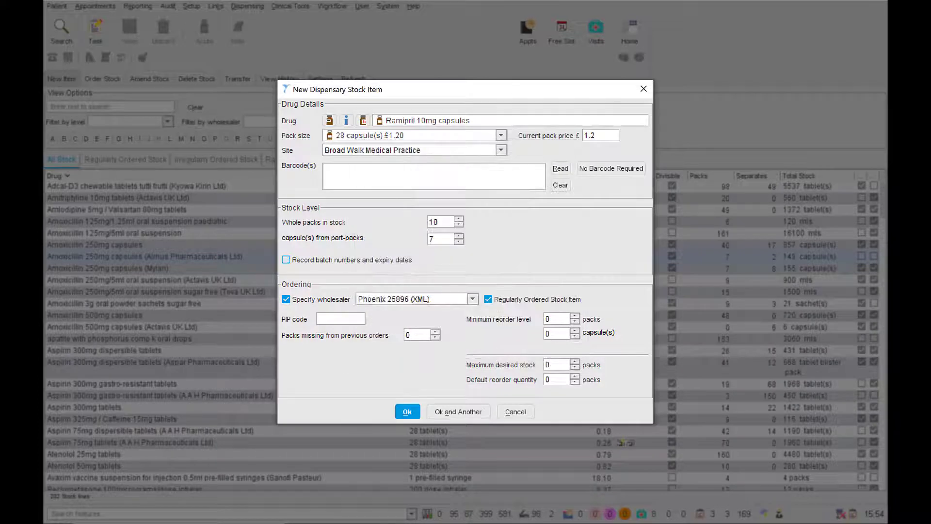
Set minimum reorder level to 10 packs, maximum desired stock to 15, default reorder quantity to 5 and PIP code to 578901234, and confirm the item
left_click(472, 298)
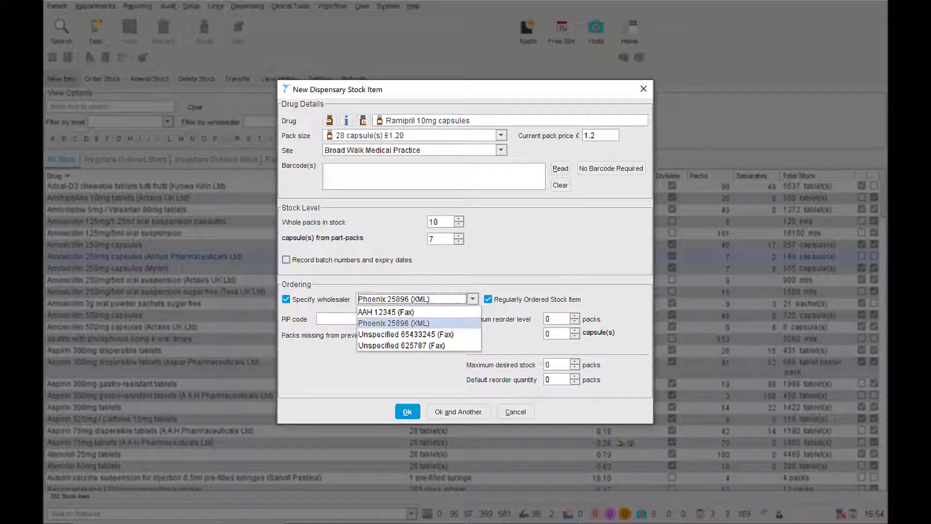
key("Escape")
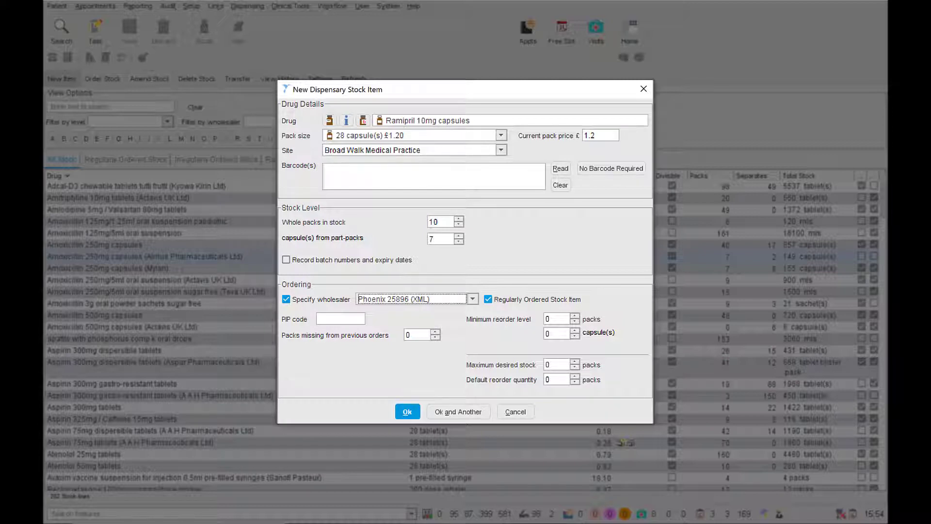
left_click(557, 318)
type("10")
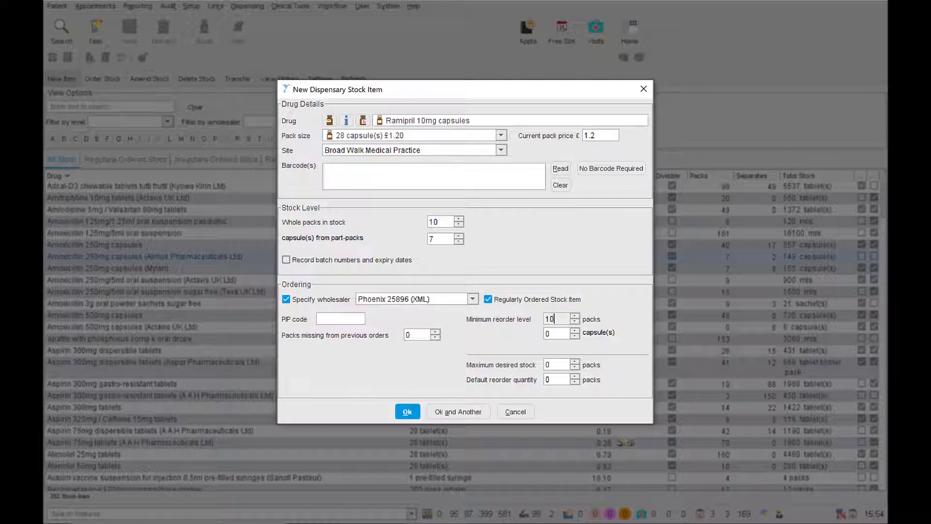
key("Tab")
type("15")
key("Tab")
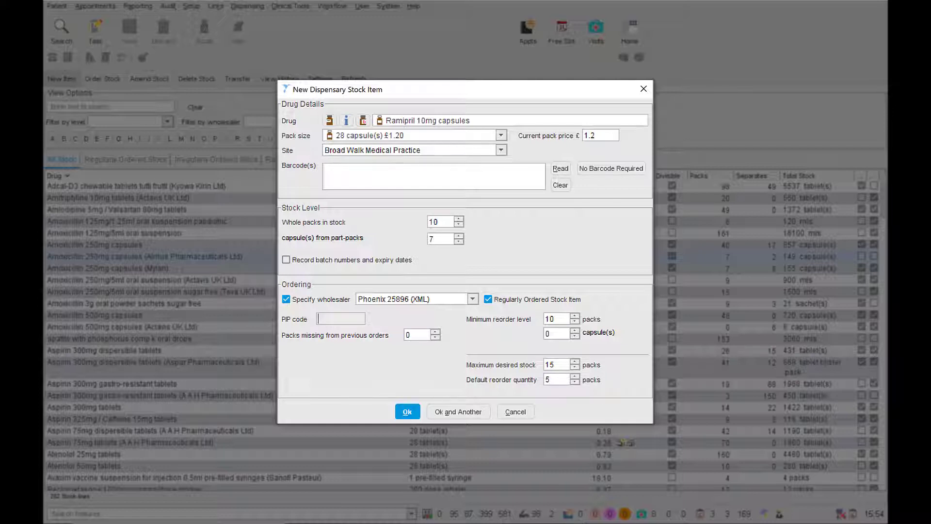
type("578901234")
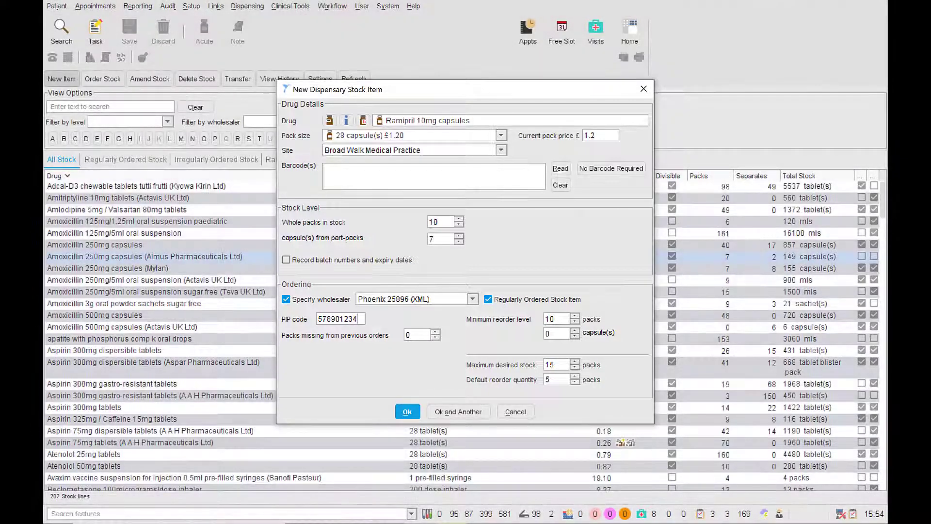
key("Return")
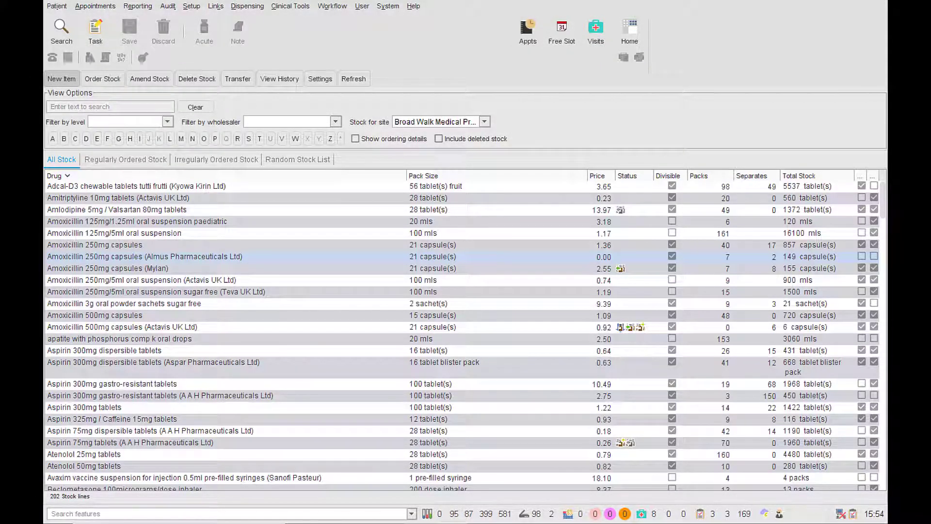
Search the stock list for "ram" and view the drugs beginning with H, clearing the filter after each
type("ram")
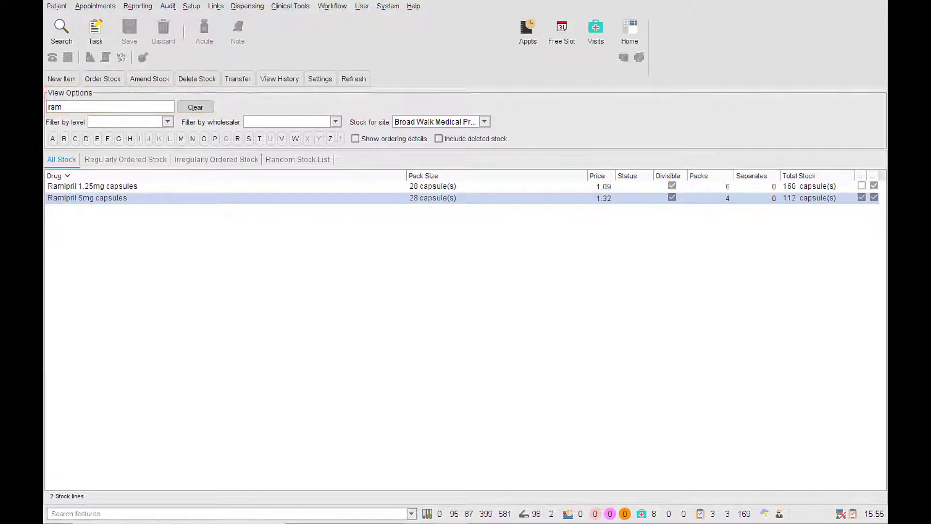
left_click(196, 106)
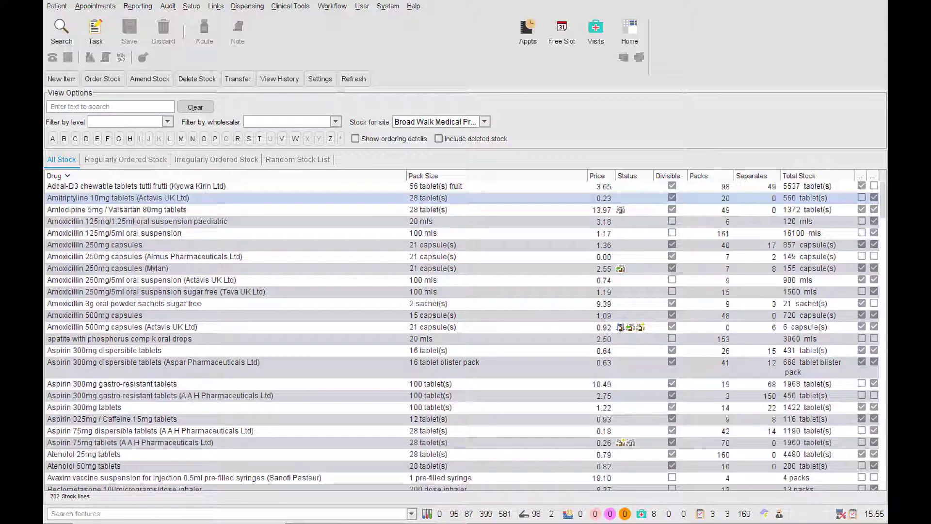
left_click(130, 139)
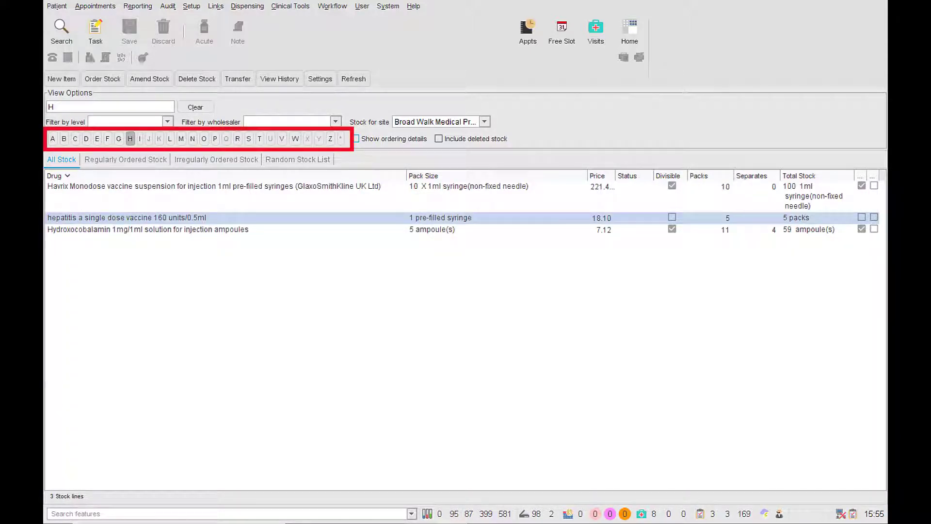
left_click(196, 107)
Examine the available options for filtering stock by level, by wholesaler and by site
left_click(167, 122)
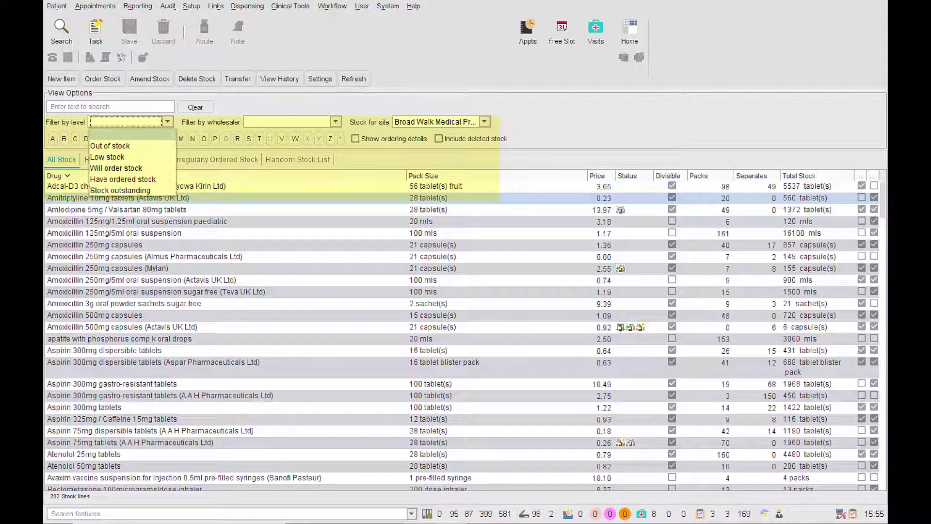
left_click(335, 121)
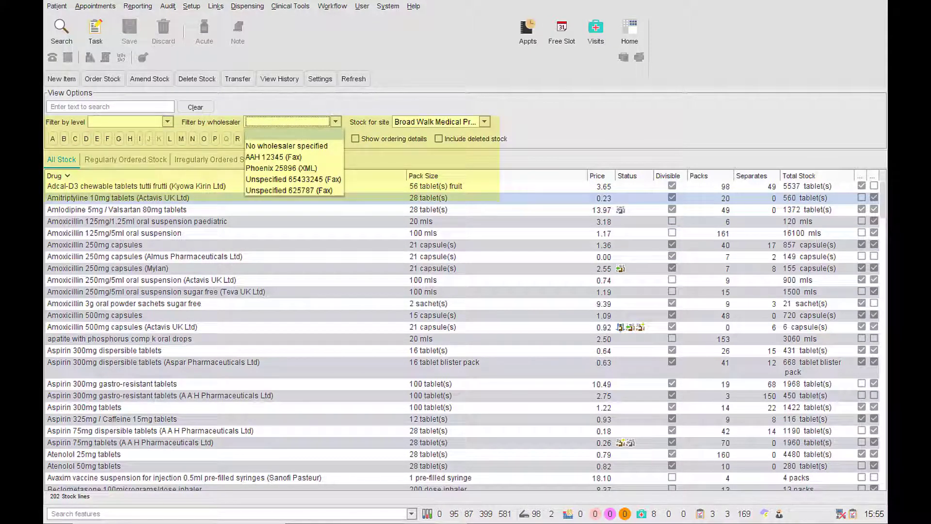
left_click(485, 122)
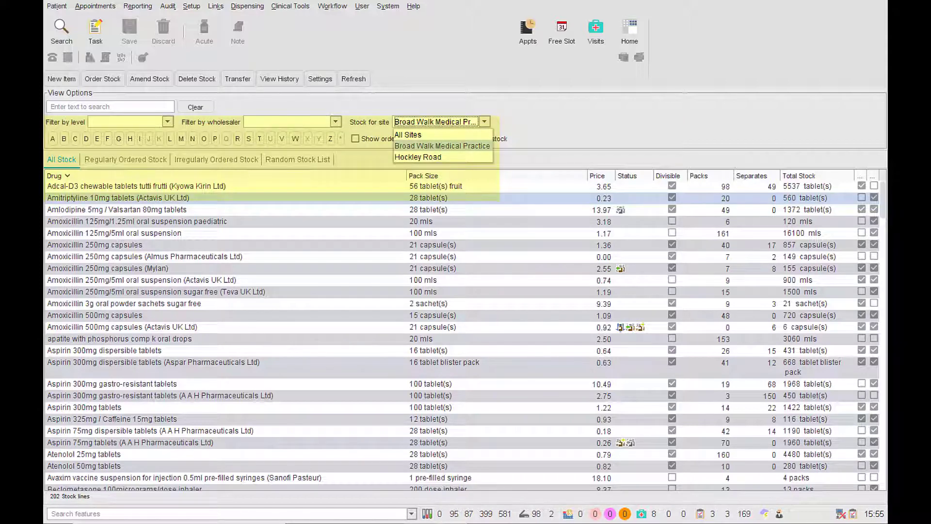
key("Escape")
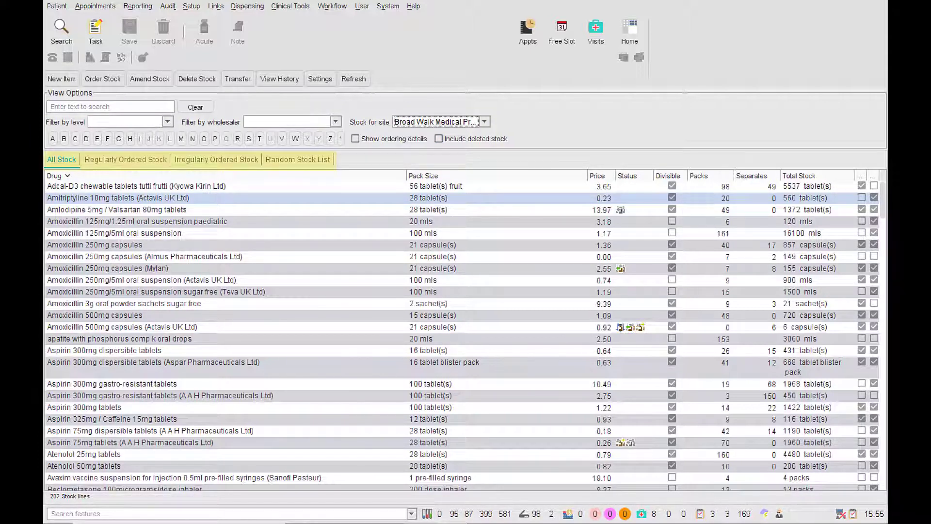
Review the regularly and irregularly ordered stock, and create a random list of 10 stock lines including both kinds
left_click(125, 159)
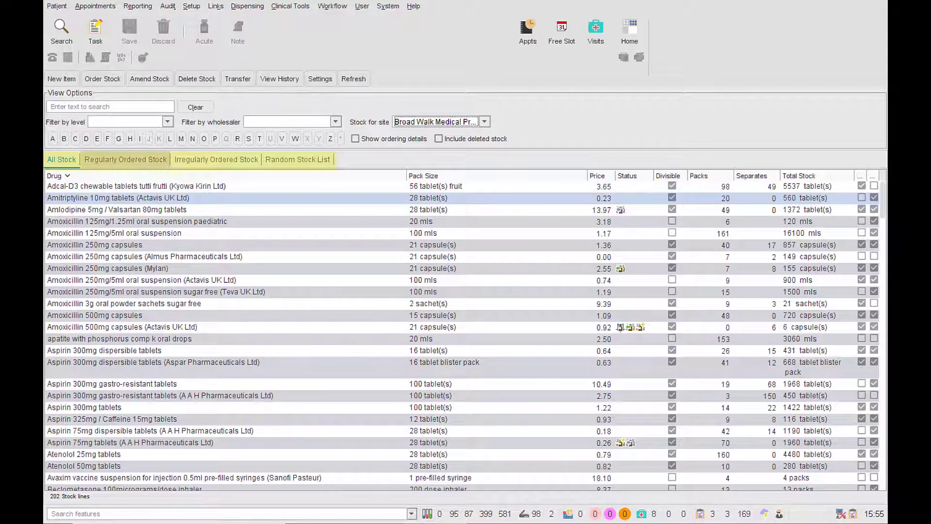
left_click(217, 159)
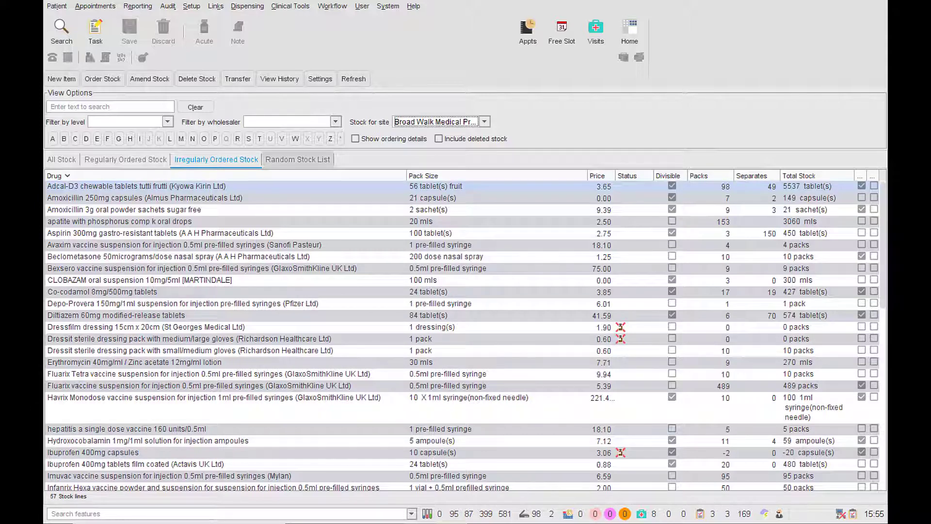
left_click(297, 159)
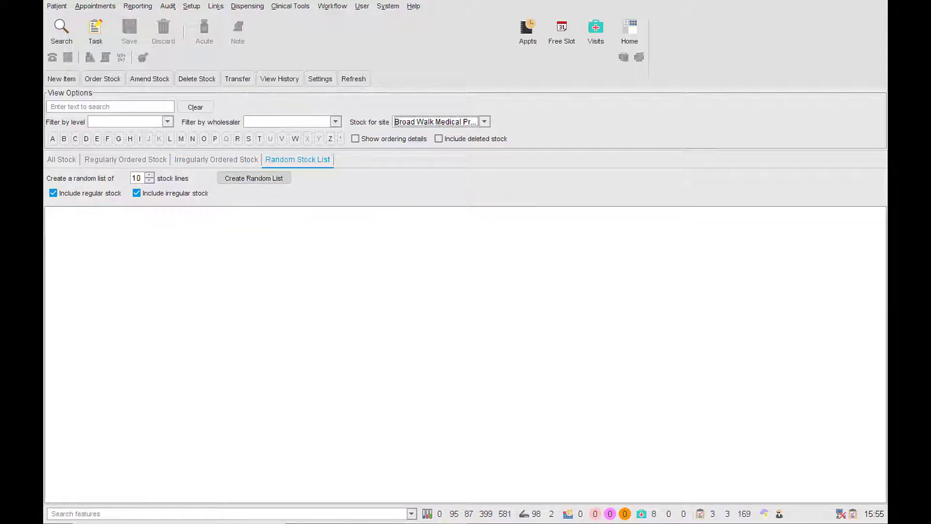
left_click(253, 178)
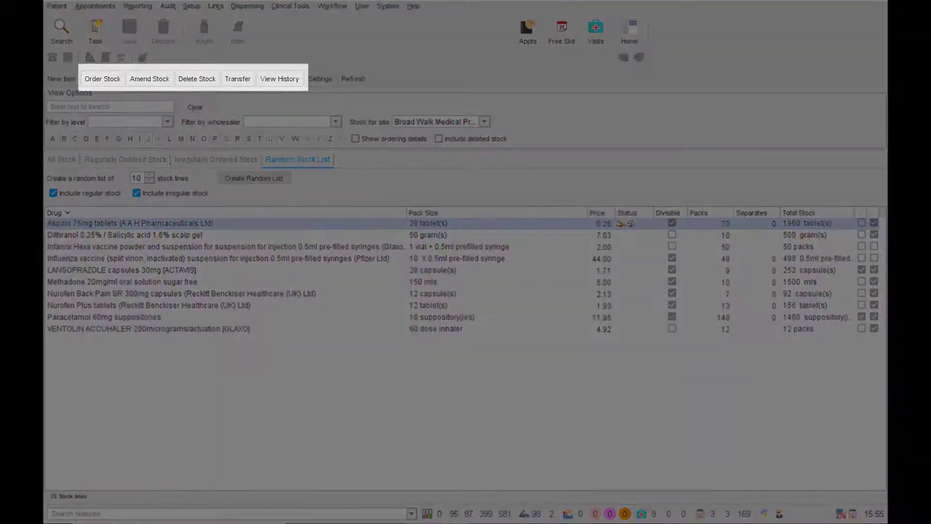
Order 12 packs of Amitriptyline 10mg tablets (Actavis UK Ltd) from the full stock list
left_click(61, 159)
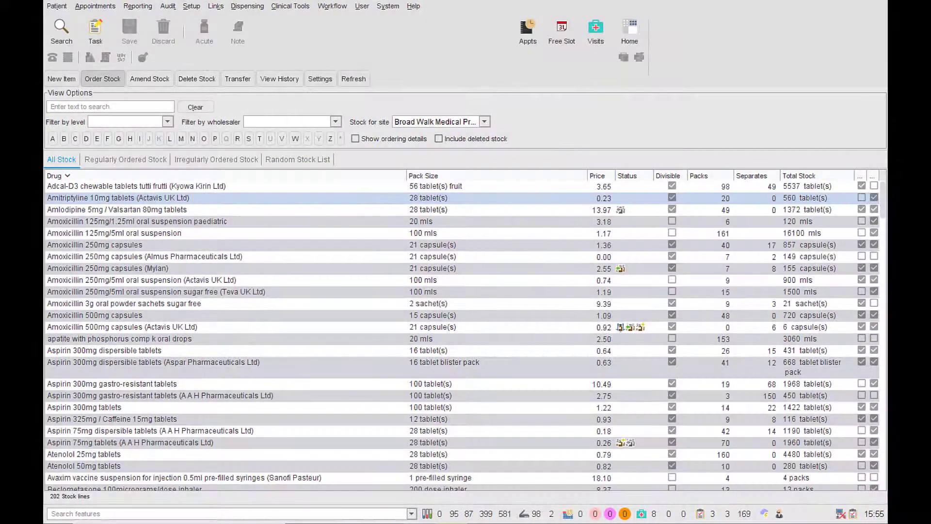
left_click(102, 79)
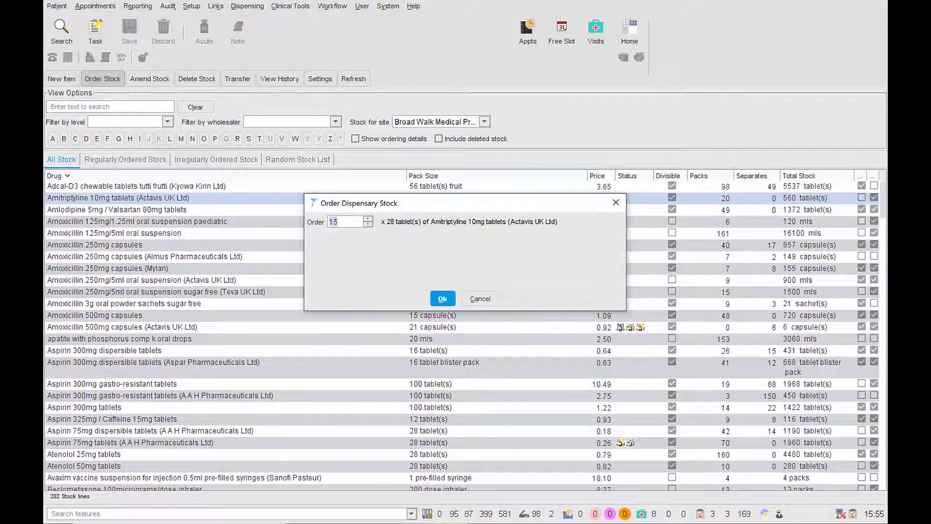
type("12")
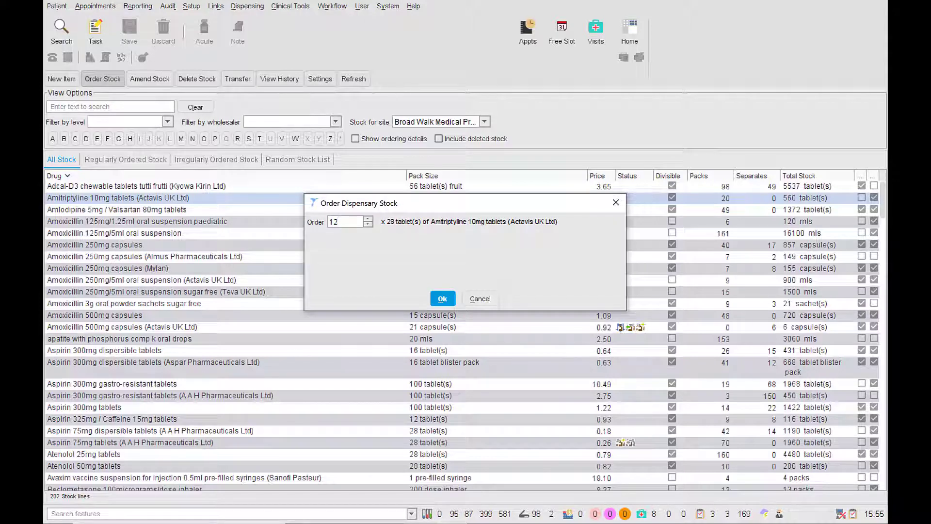
key("Return")
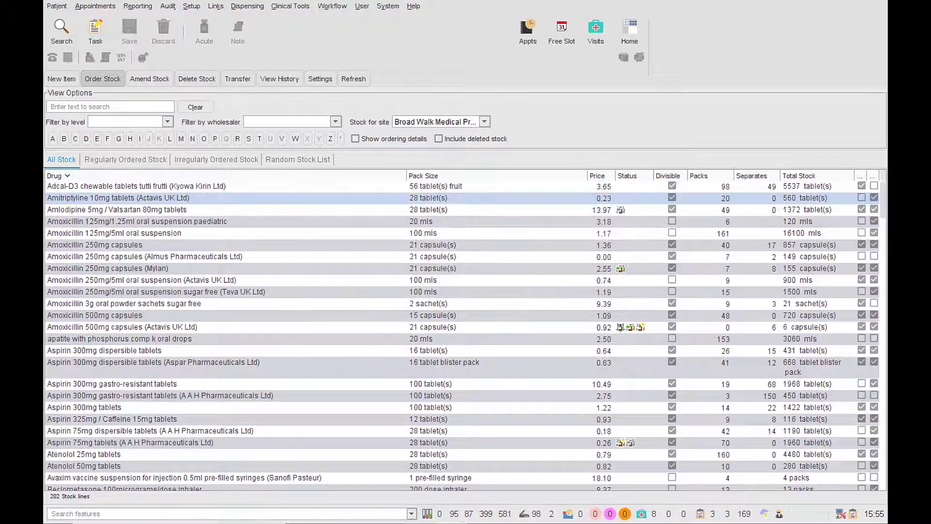
Amend the Amitriptyline 10mg tablets stock item with 20 whole packs in stock and save it
left_click(149, 79)
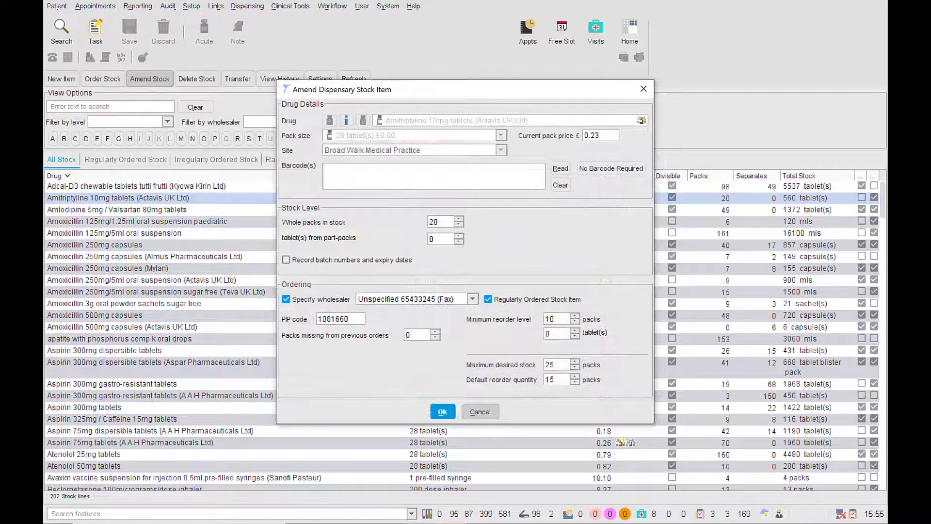
double_click(440, 221)
type("1")
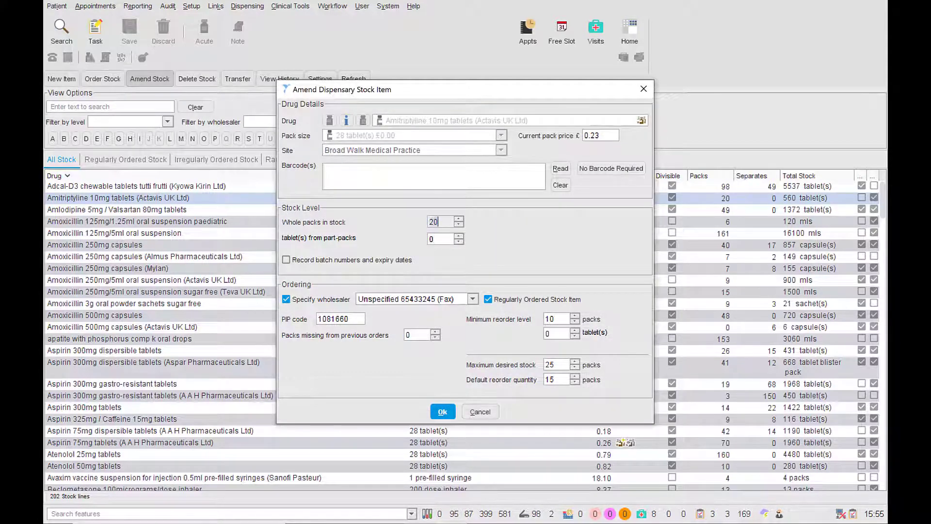
type("0")
key("Return")
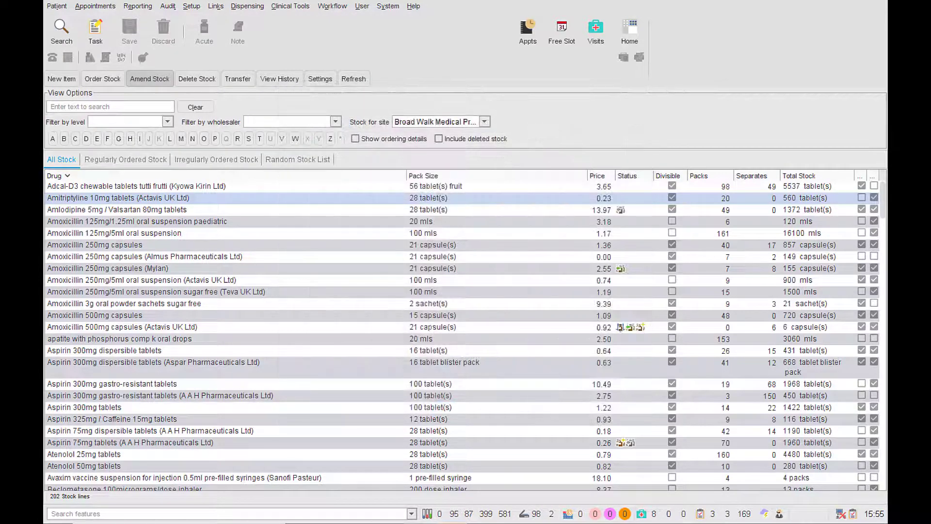
Try to delete the Amitriptyline 10mg tablets (Actavis UK Ltd) stock line
left_click(196, 78)
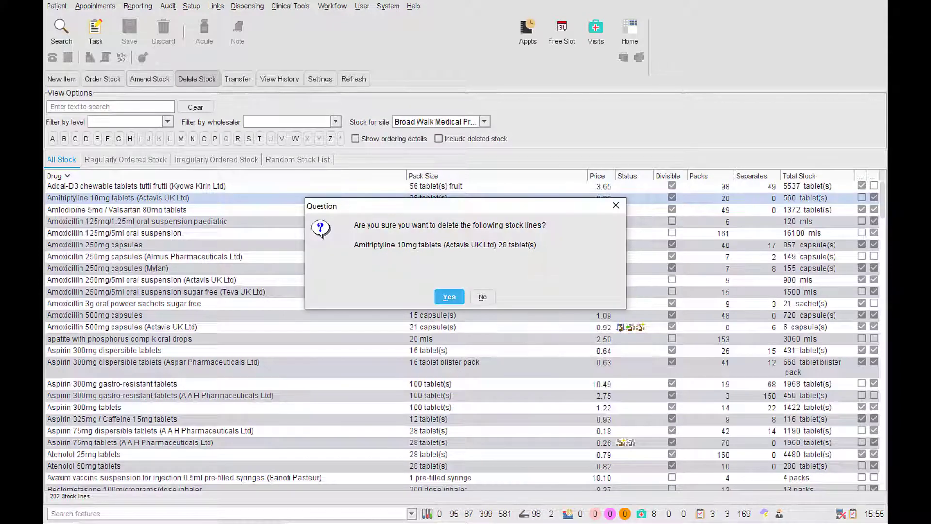
key("Return")
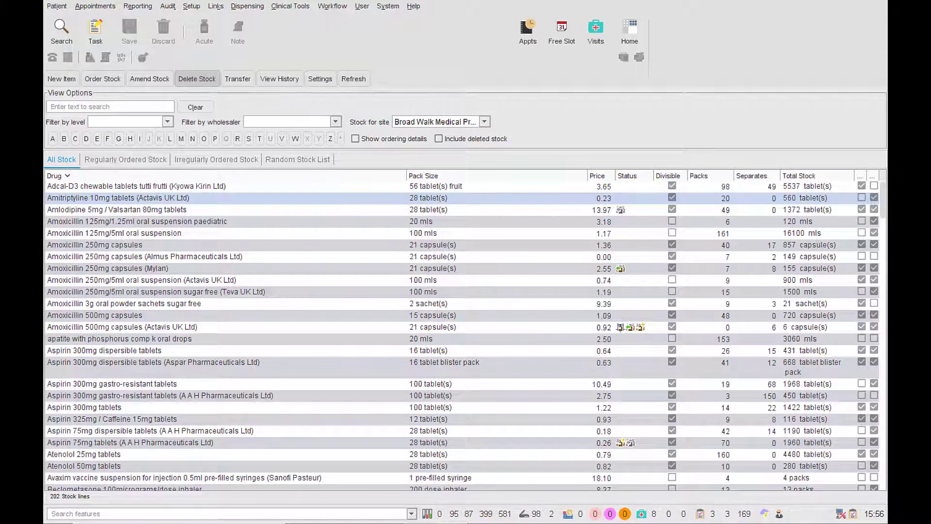
Examine the transfer options for the Amitriptyline 10mg tablets, including the available destination bags, and leave without transferring any stock
left_click(238, 78)
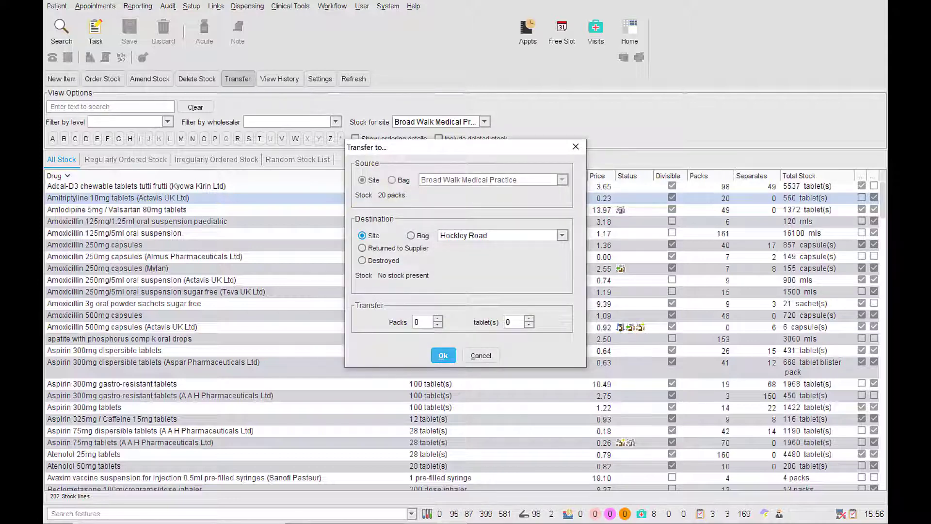
left_click(411, 235)
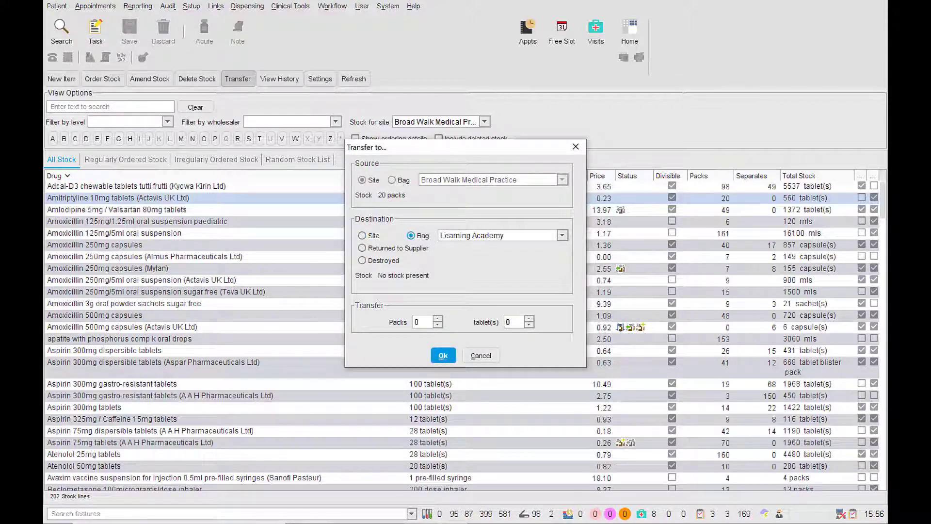
left_click(562, 235)
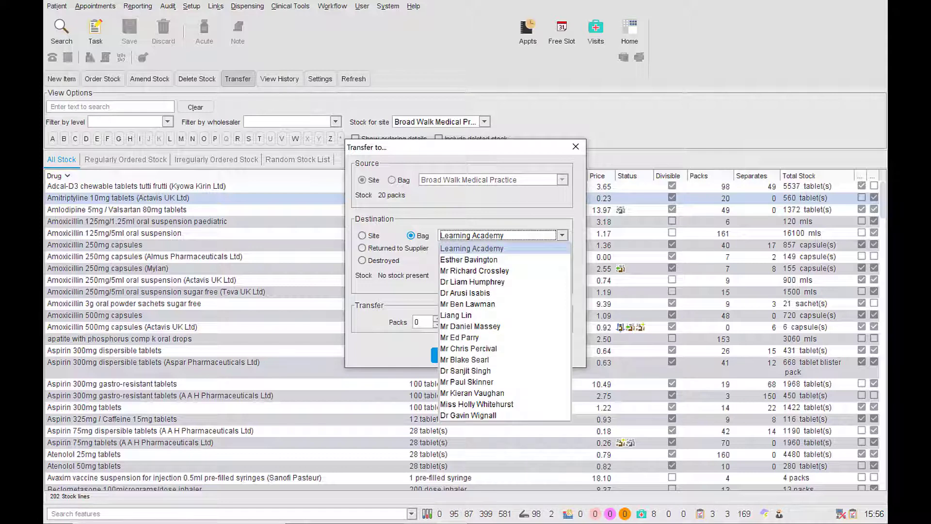
left_click(495, 244)
key("Escape")
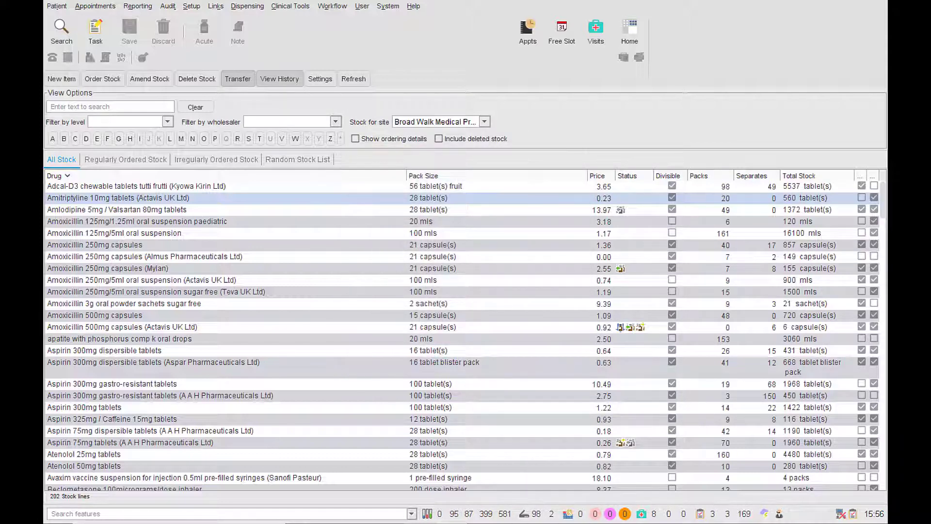
Review the full stock history and event list of the Amitriptyline 10mg tablets, and return to the home screen
left_click(279, 78)
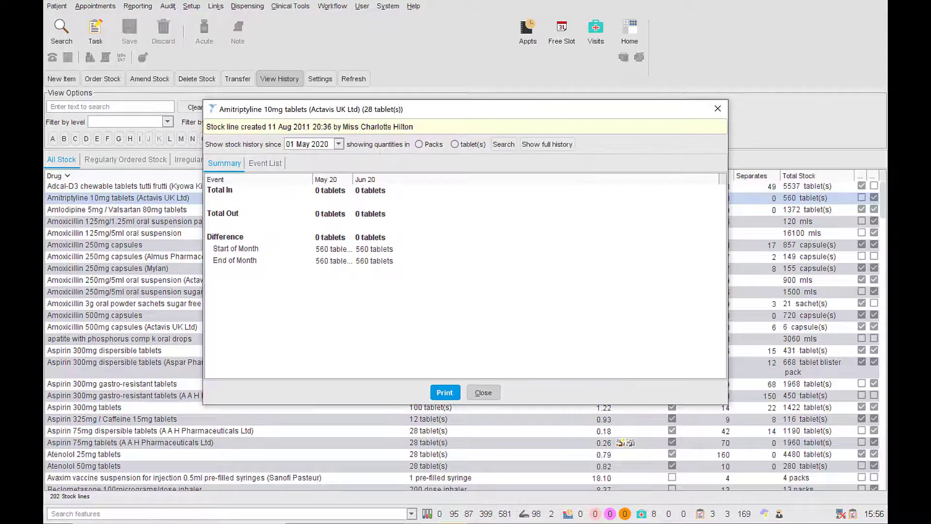
left_click(547, 144)
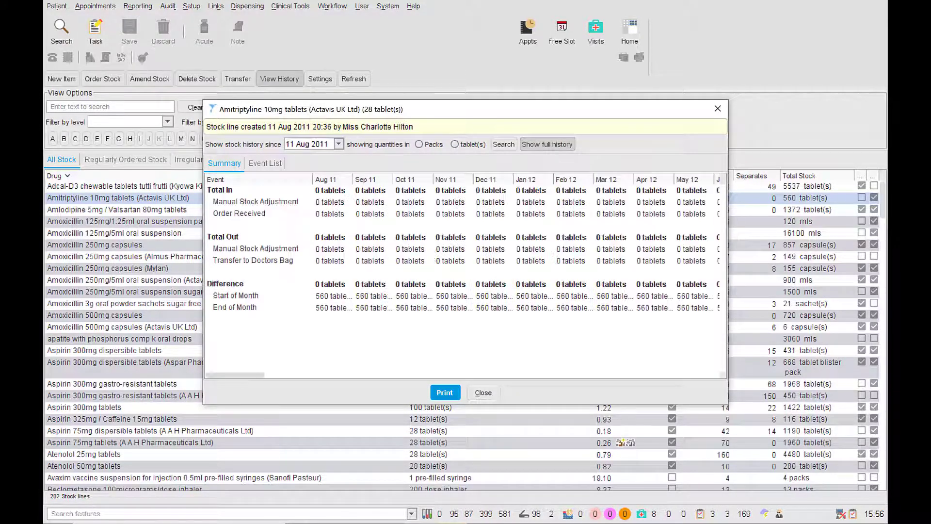
left_click(266, 163)
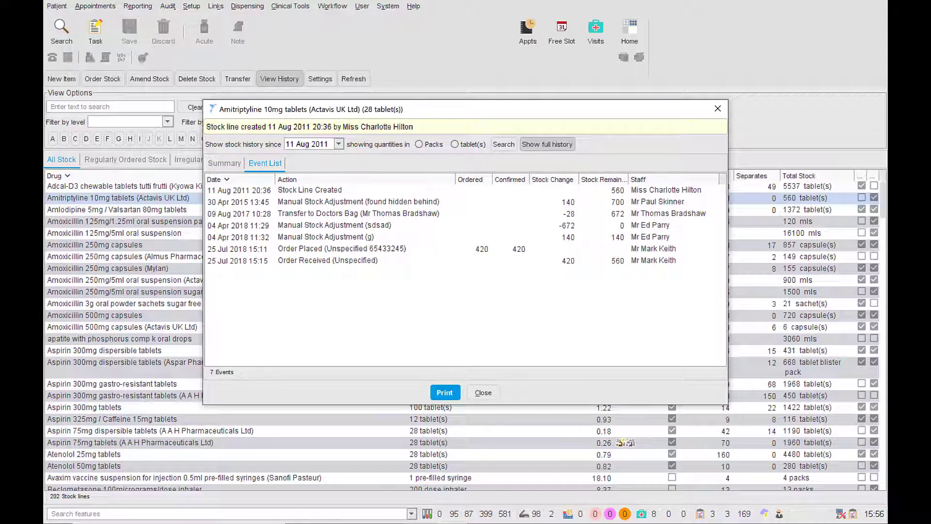
key("Escape")
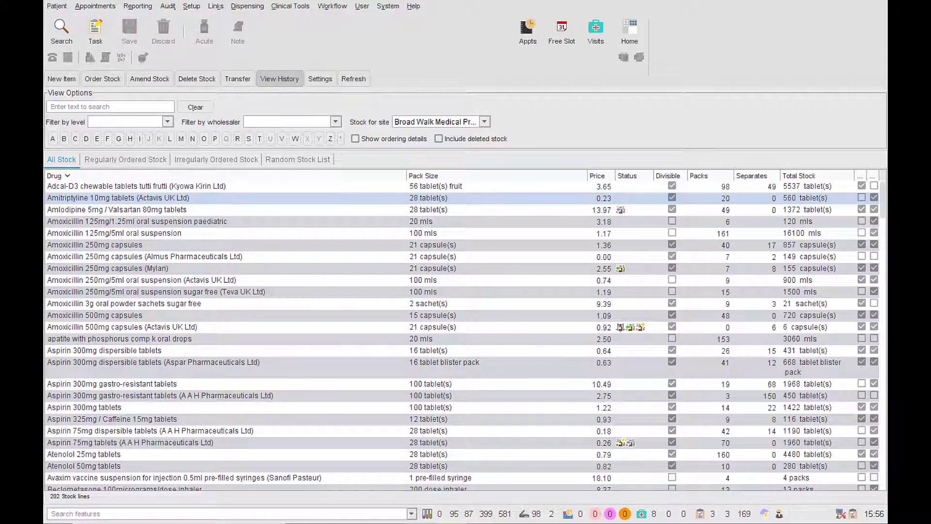
key("Escape")
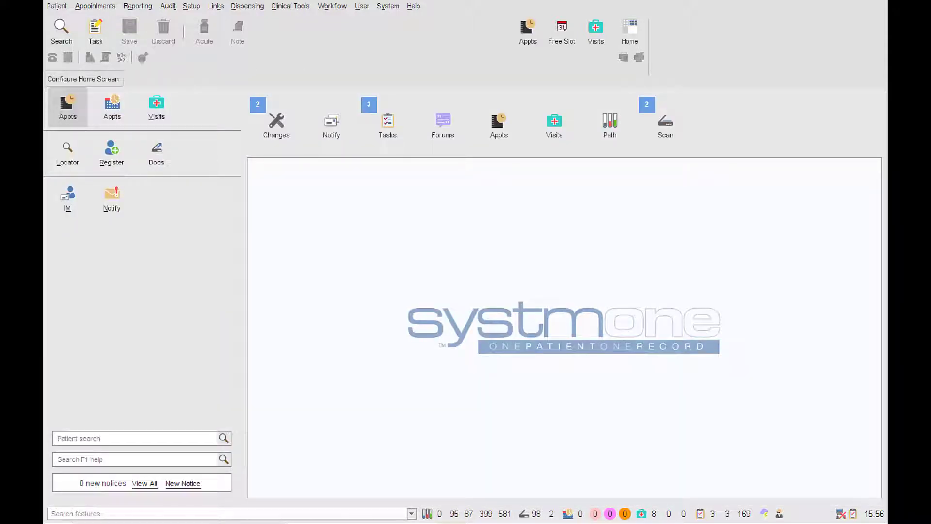